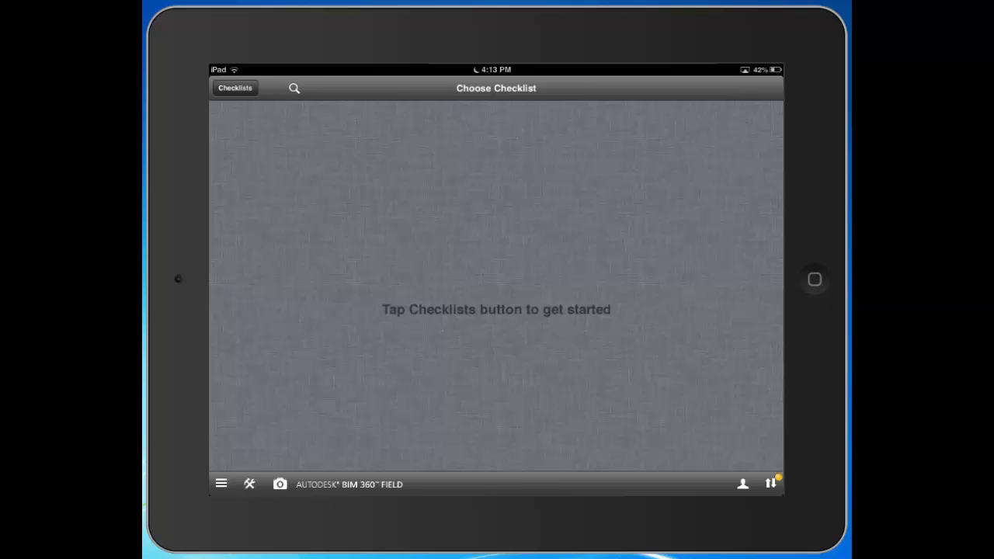
Step: Create a new checklist from the QA/QC template 03 10 00-2 CONCRETE FORMING AND ACCESSORIES - FORM and answer items 1 and 2 with +
left_click(235, 87)
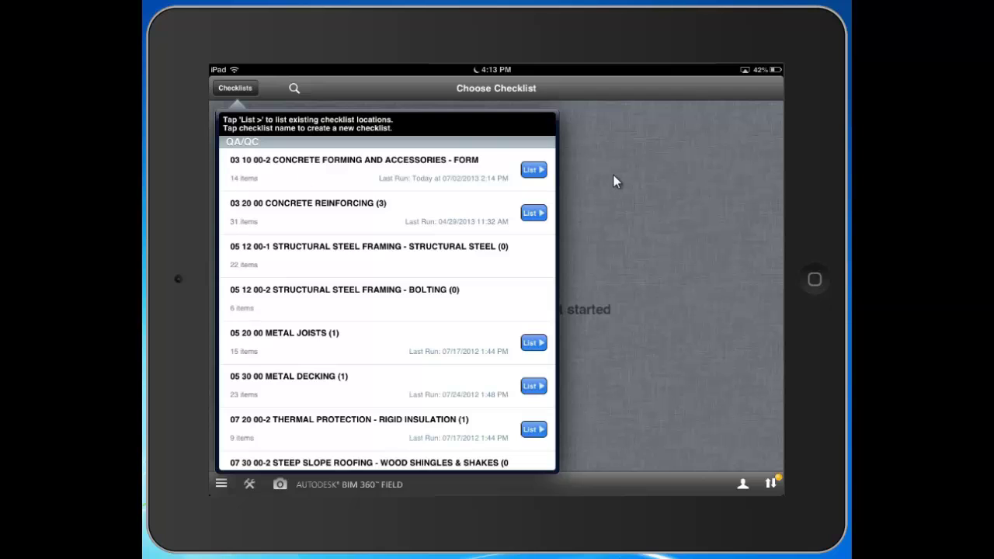
scroll(387, 303, "down", 3)
scroll(387, 303, "down", 3)
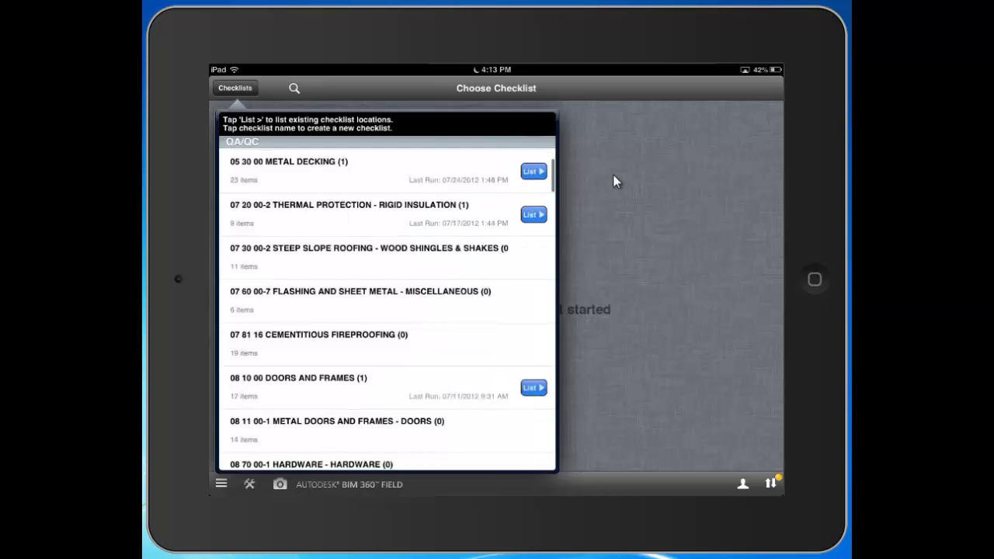
scroll(386, 303, "down", 10)
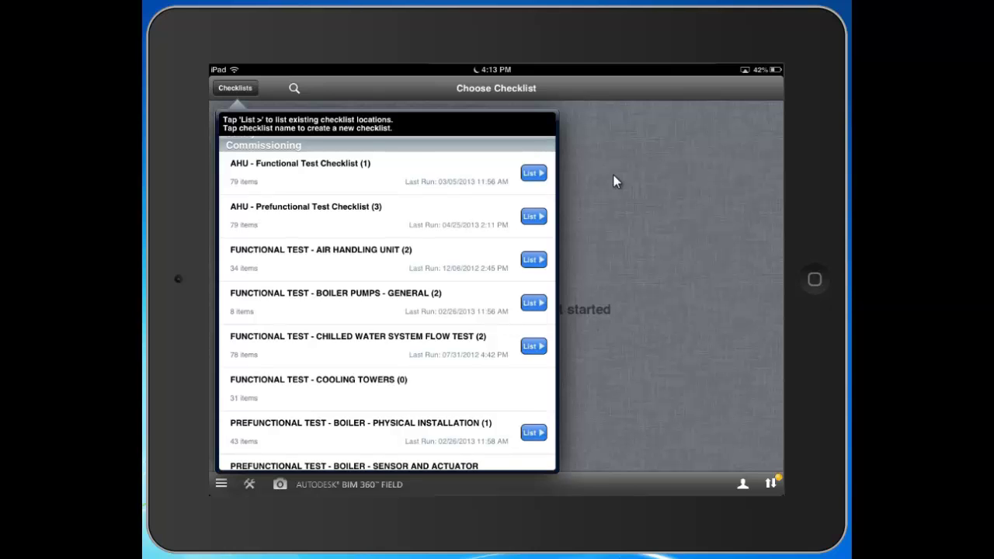
scroll(387, 303, "up", 10)
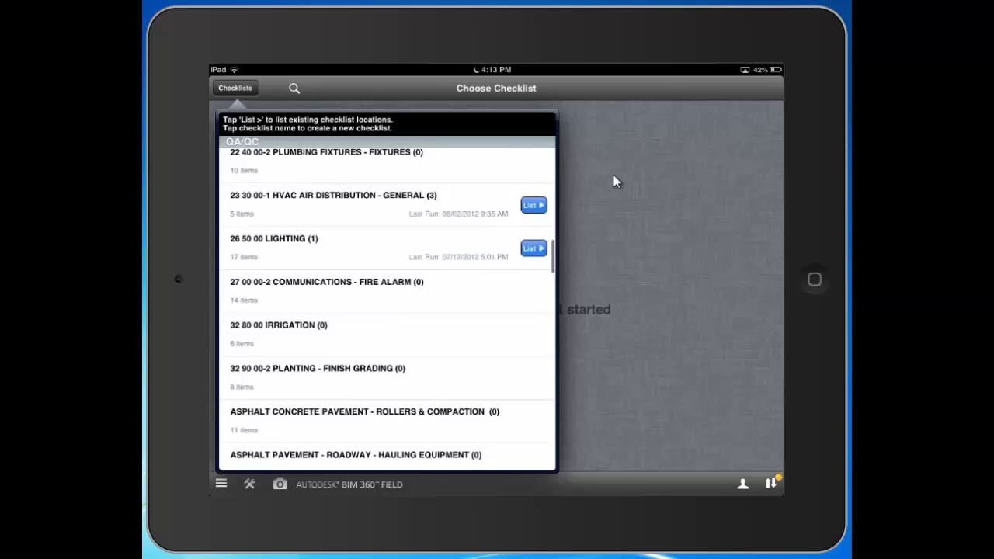
scroll(386, 303, "up", 10)
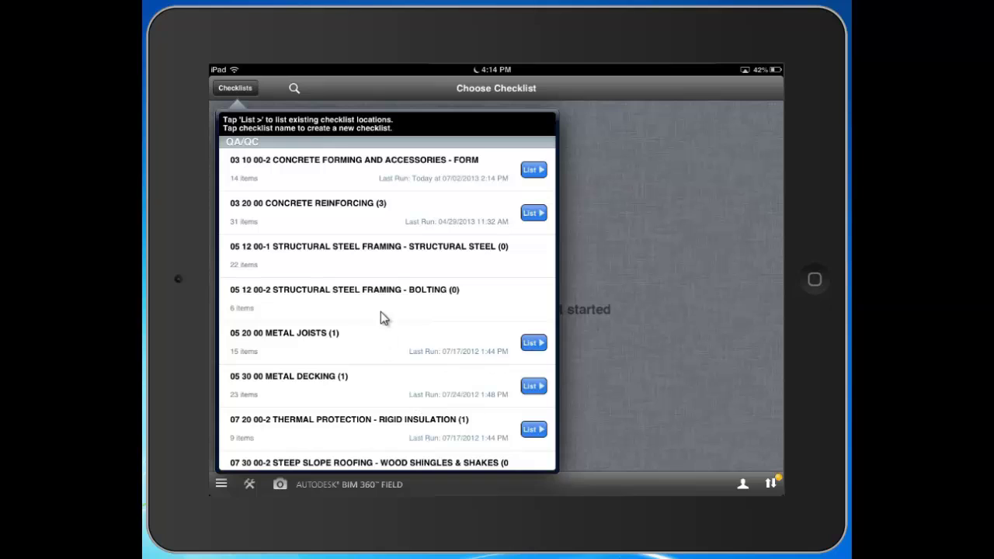
left_click(289, 172)
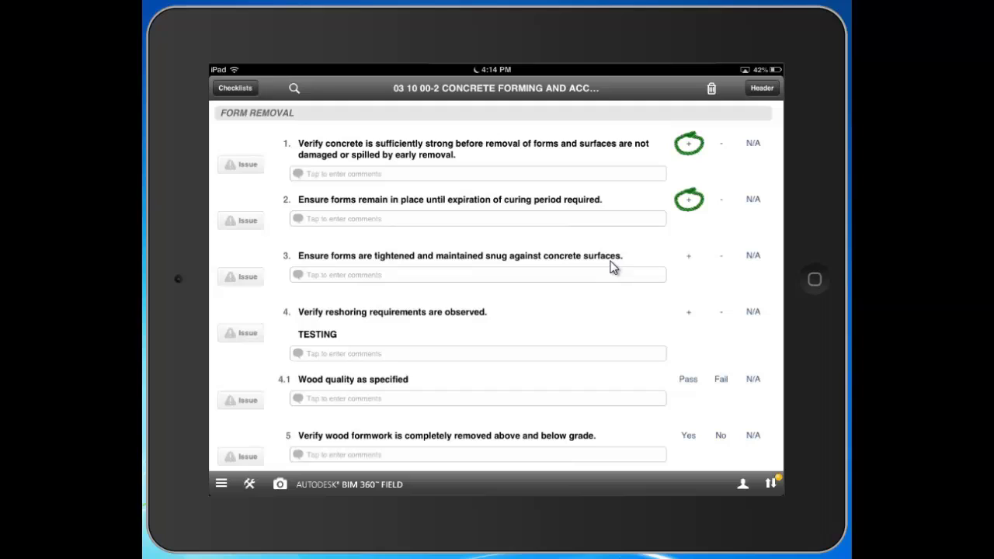
Step: Answer item 3 on forms kept snug against concrete surfaces with - and review the details of its linked issue
left_click(722, 258)
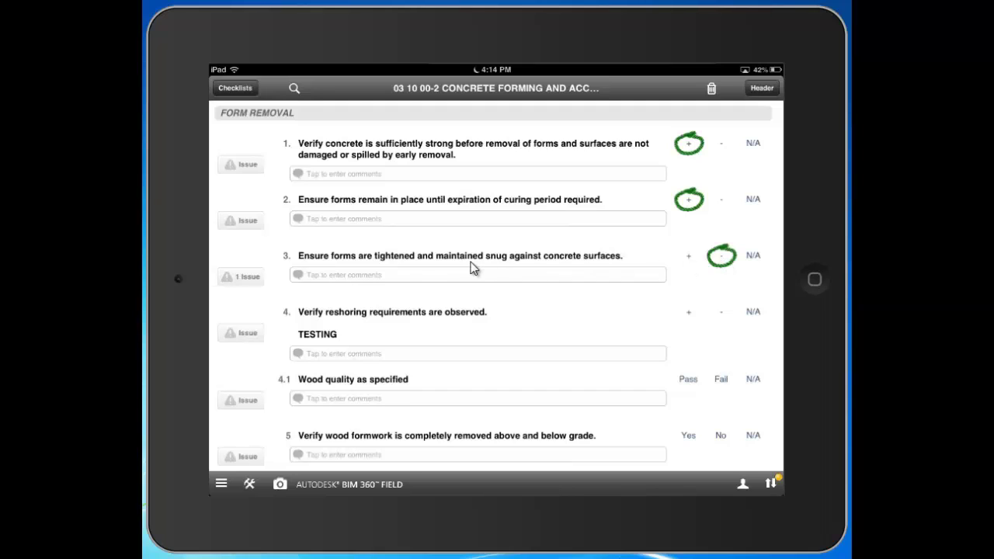
left_click(242, 277)
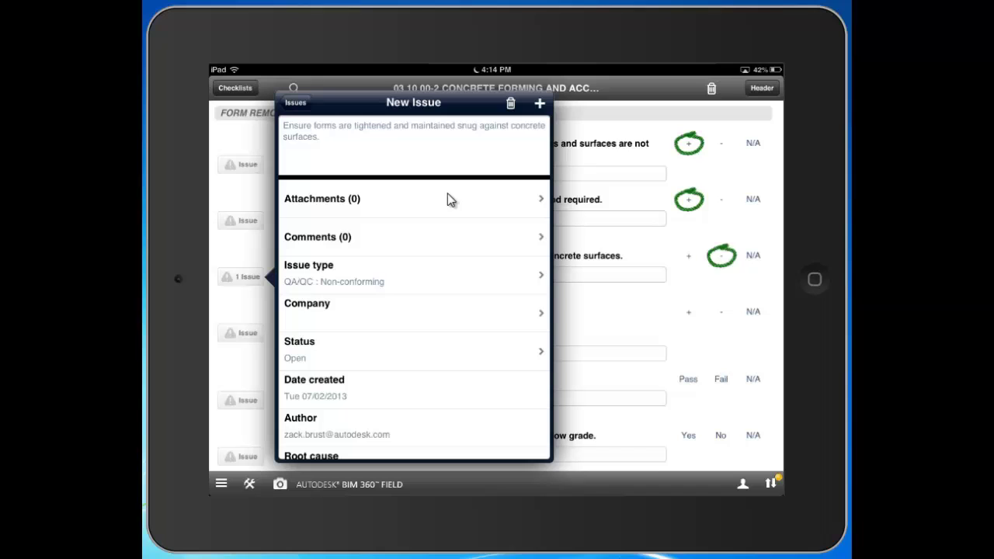
left_click(722, 271)
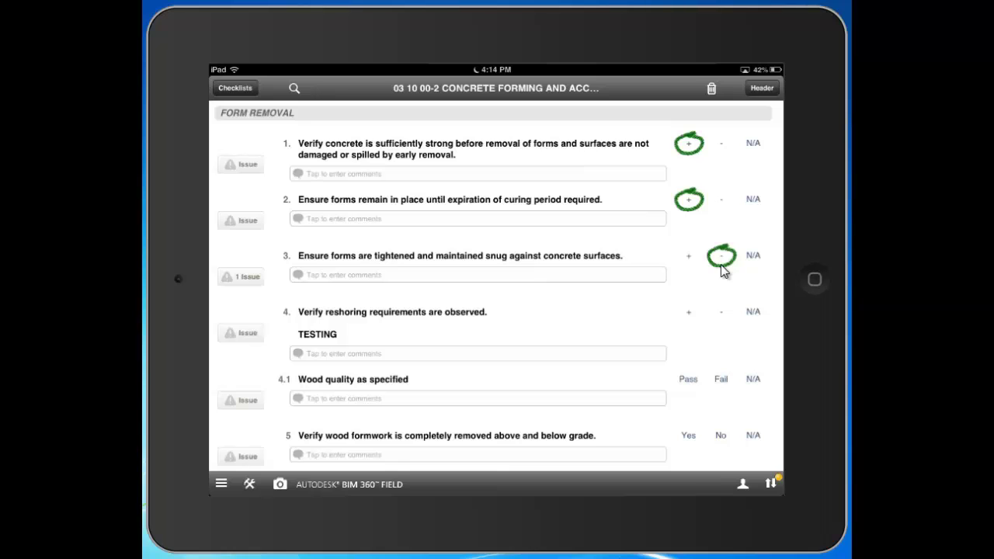
Step: Answer items 4 and 6 with +, 4.1 with Pass, 5 and 9 with Yes; set formwork removal to 07/02/2013 and select Crew D plus another crew
scroll(722, 271, "down", 2)
scroll(722, 271, "down", 1)
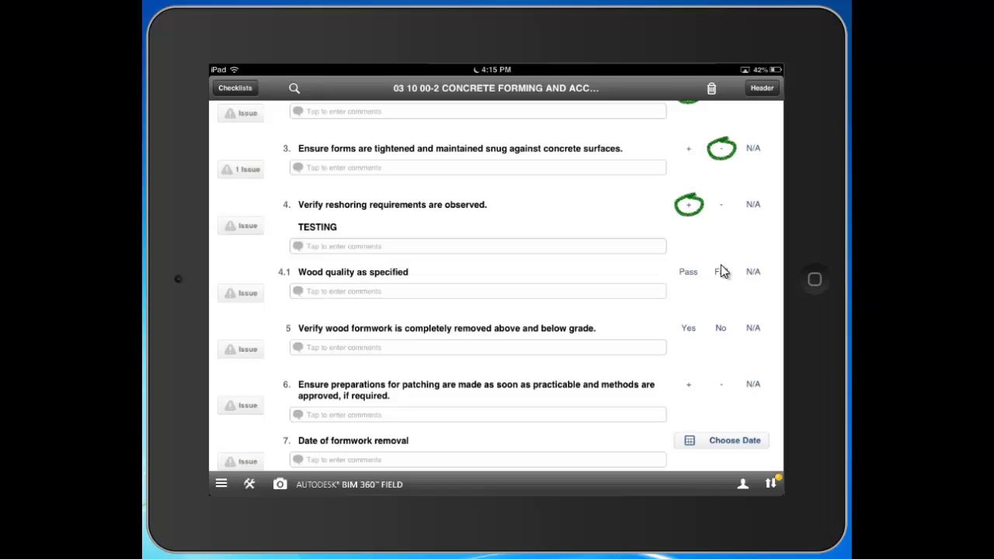
scroll(722, 270, "down", 2)
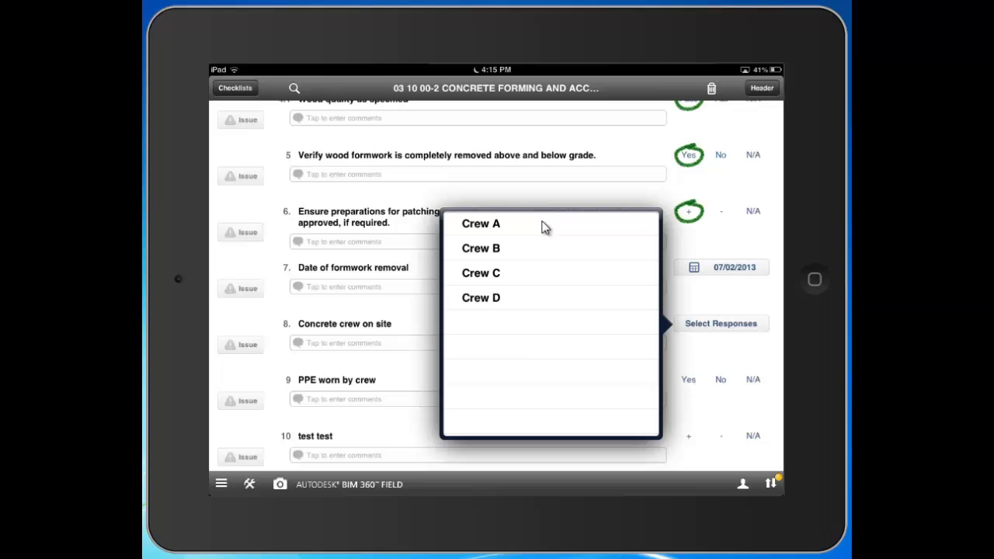
left_click(497, 301)
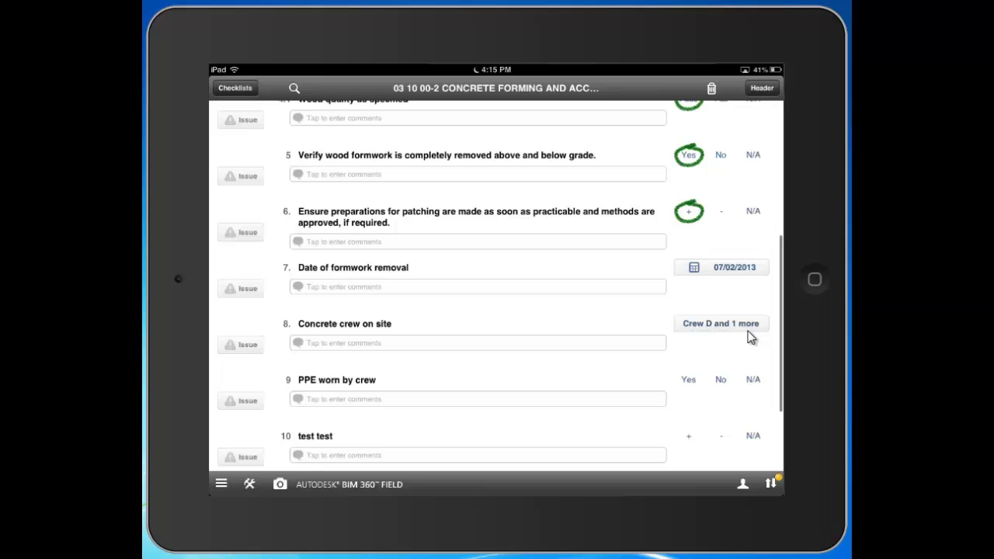
scroll(750, 336, "up", 1)
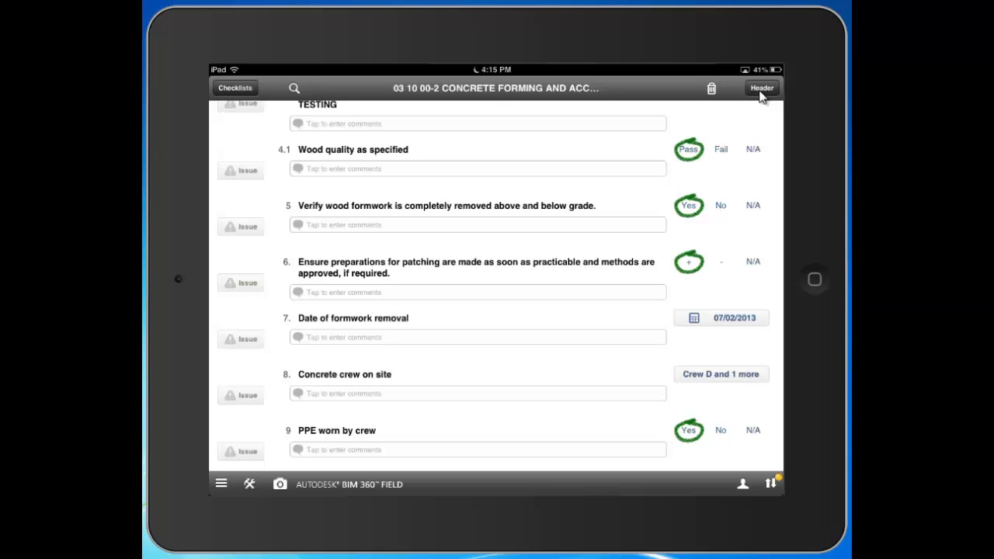
Step: Draw and accept a handwritten signature for Author's Signature in the checklist header
left_click(761, 90)
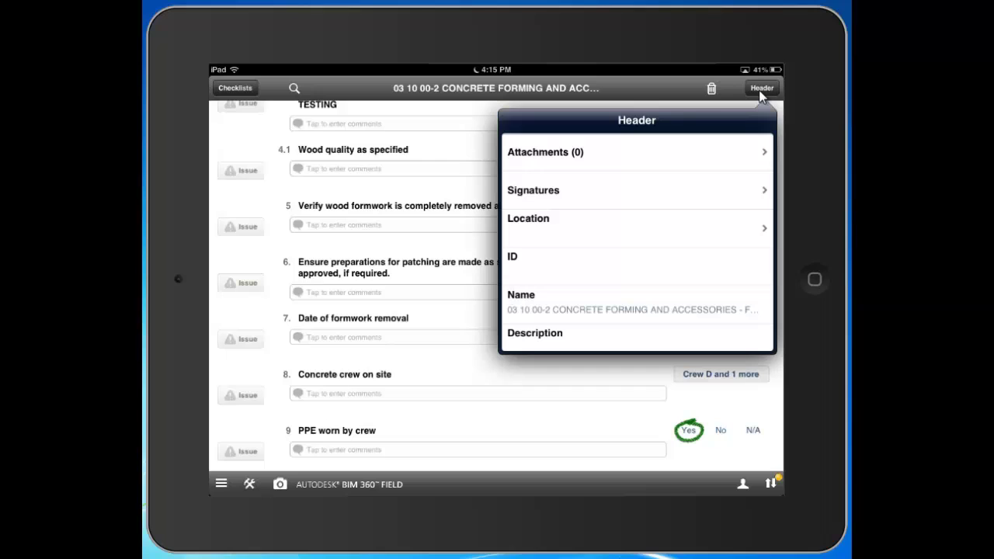
left_click(516, 198)
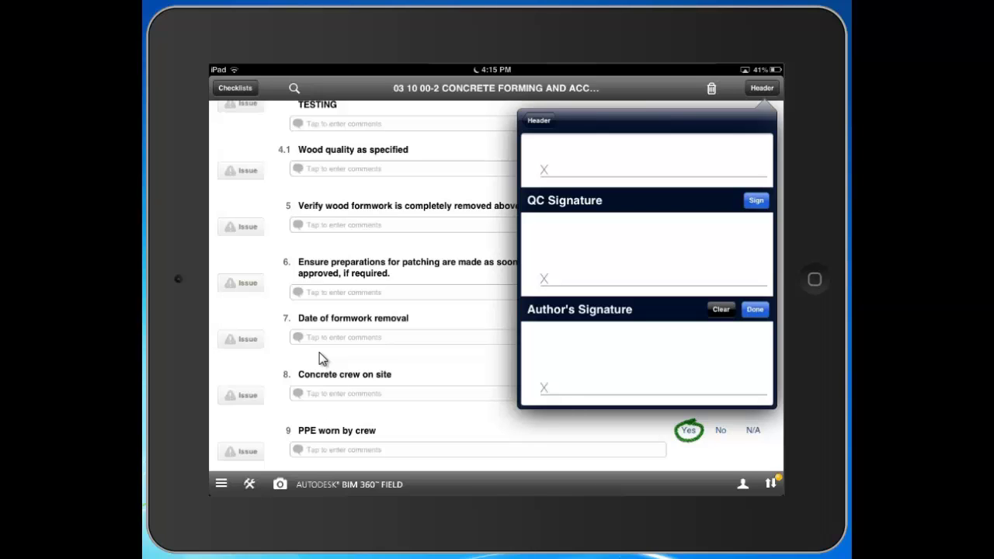
mouse_move(546, 340)
left_mouse_down()
mouse_move(579, 384)
mouse_move(610, 332)
mouse_move(638, 386)
left_mouse_up()
mouse_move(639, 336)
left_mouse_down()
mouse_move(652, 365)
mouse_move(676, 365)
left_mouse_up()
left_click_drag(698, 336, 698, 395)
left_click_drag(677, 363, 714, 355)
left_click(754, 309)
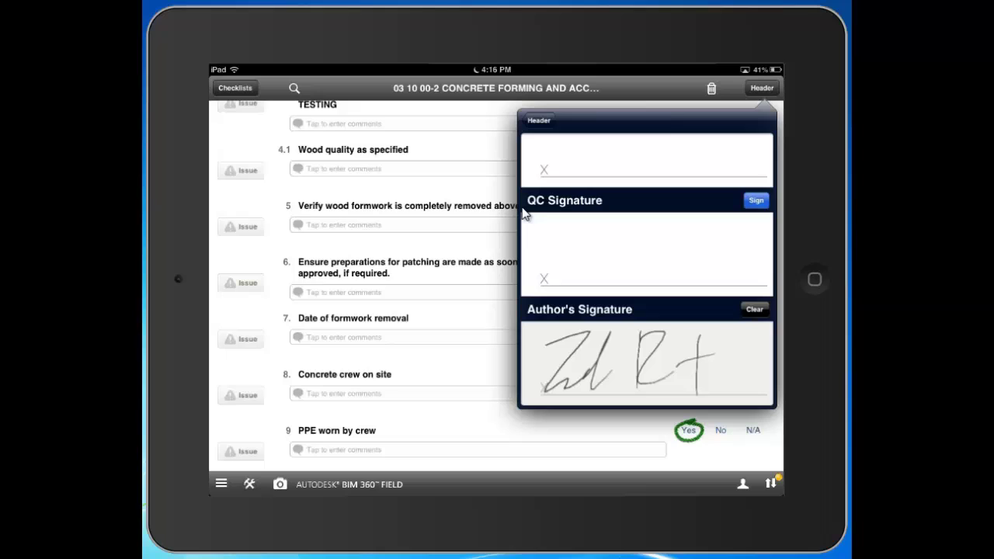
Step: Draw and accept a handwritten signature for QC Signature, and close the checklist header
left_click(755, 201)
mouse_move(565, 230)
left_mouse_down()
mouse_move(544, 250)
mouse_move(574, 232)
left_mouse_up()
left_click_drag(573, 264, 584, 286)
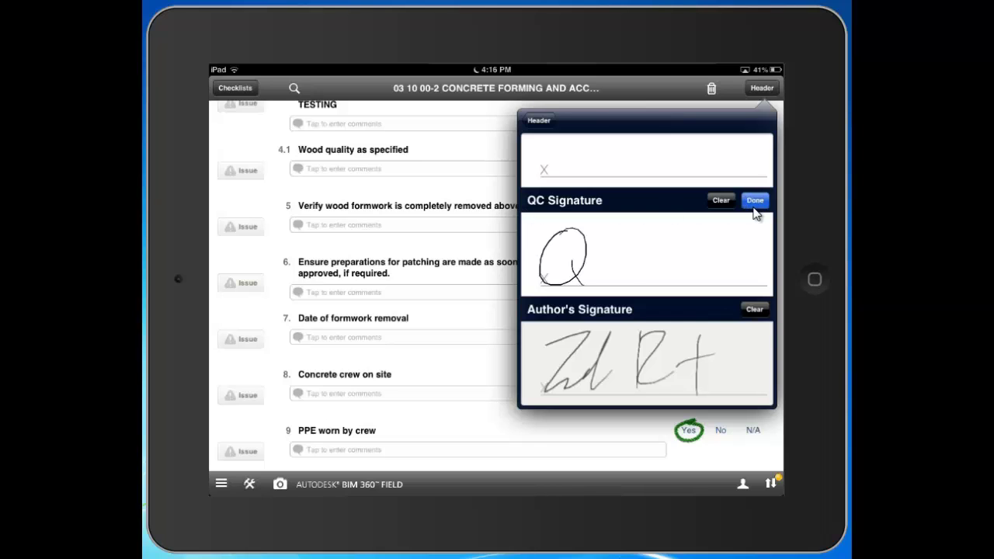
left_click_drag(624, 226, 641, 269)
left_click_drag(666, 231, 664, 278)
mouse_move(660, 230)
left_mouse_down()
mouse_move(688, 233)
mouse_move(661, 276)
left_mouse_up()
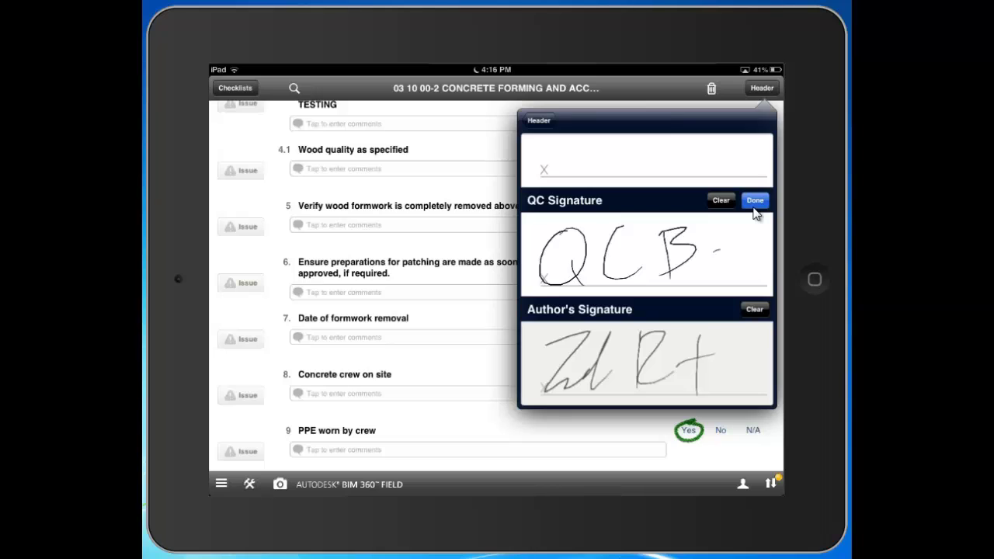
left_click_drag(716, 250, 733, 268)
left_click(754, 206)
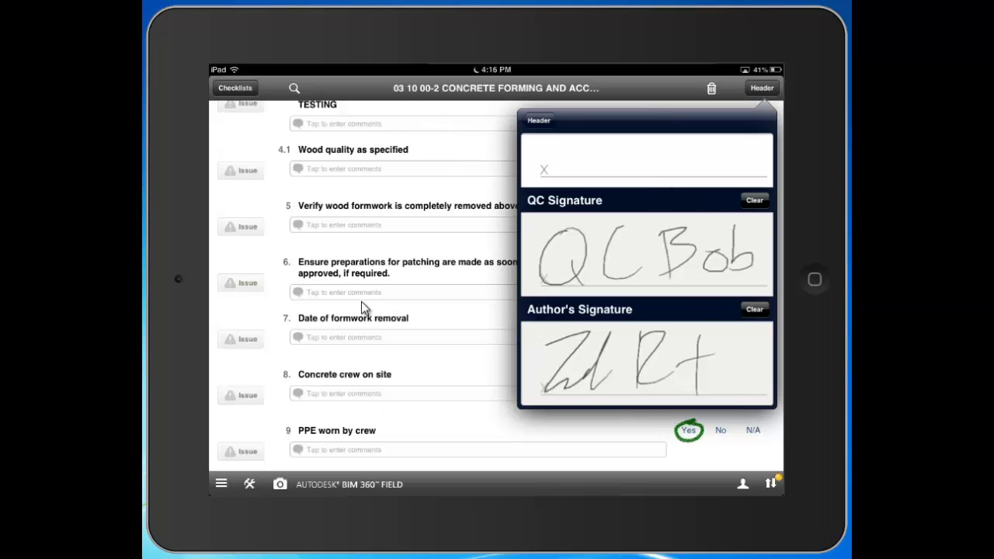
left_click(508, 396)
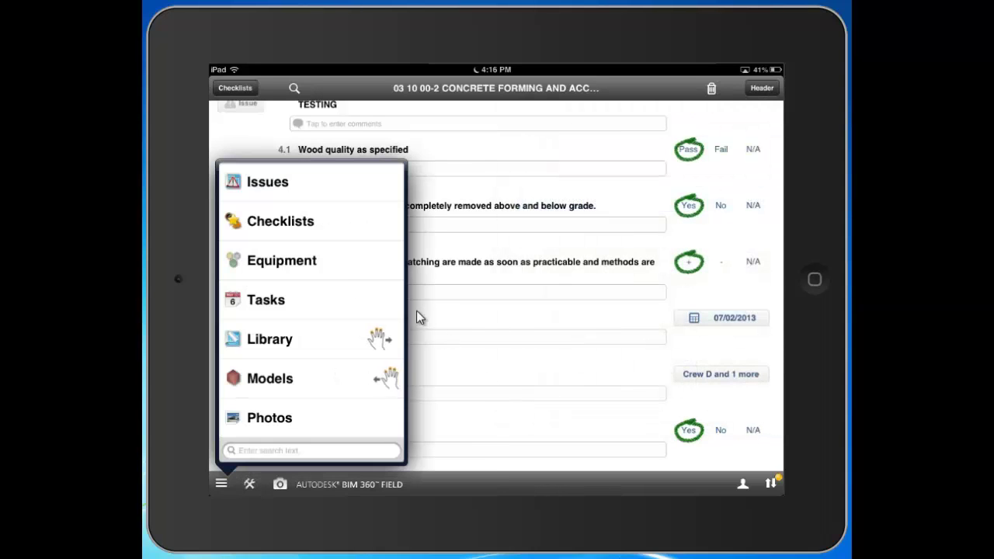